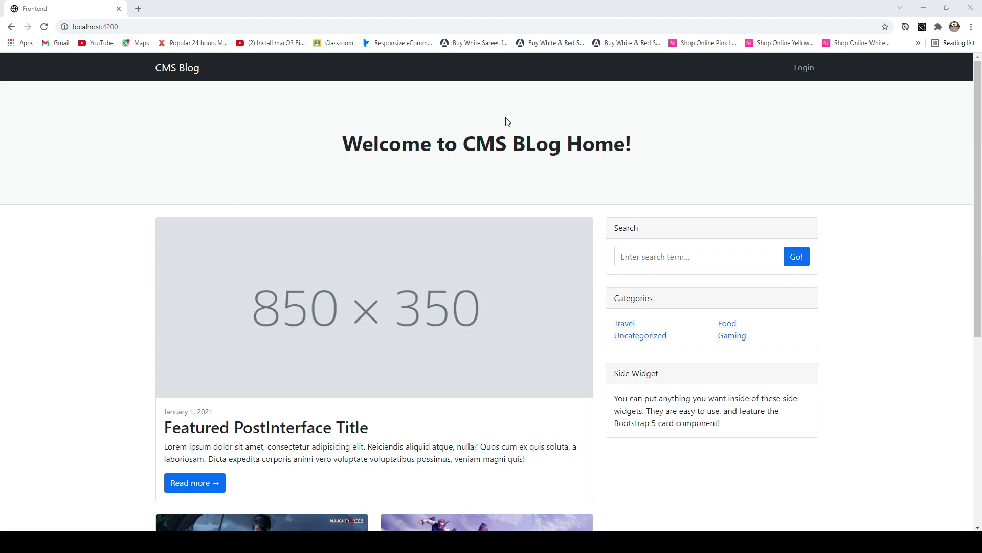
# - Scroll the home page down to the Uncharted 4 and Call of Duty - Warzone post cards
pyautogui.scroll(-4, 122, 203)
pyautogui.scroll(-2, 122, 205)
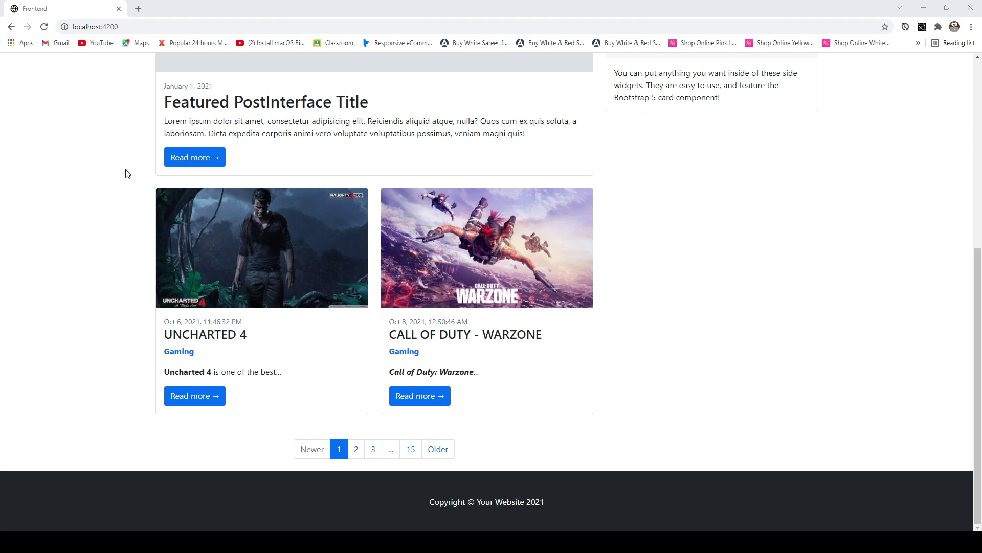
pyautogui.scroll(6, 137, 274)
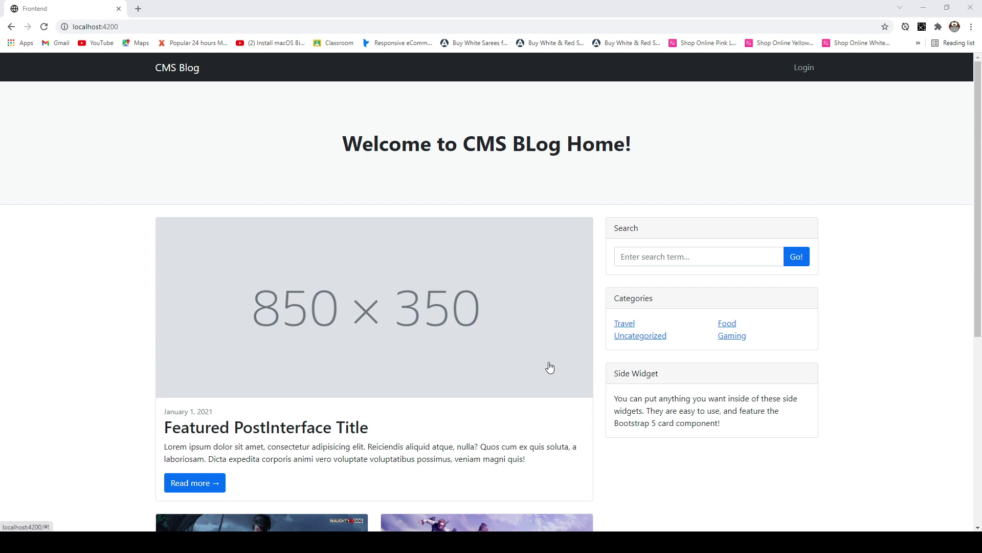
pyautogui.scroll(-4, 550, 368)
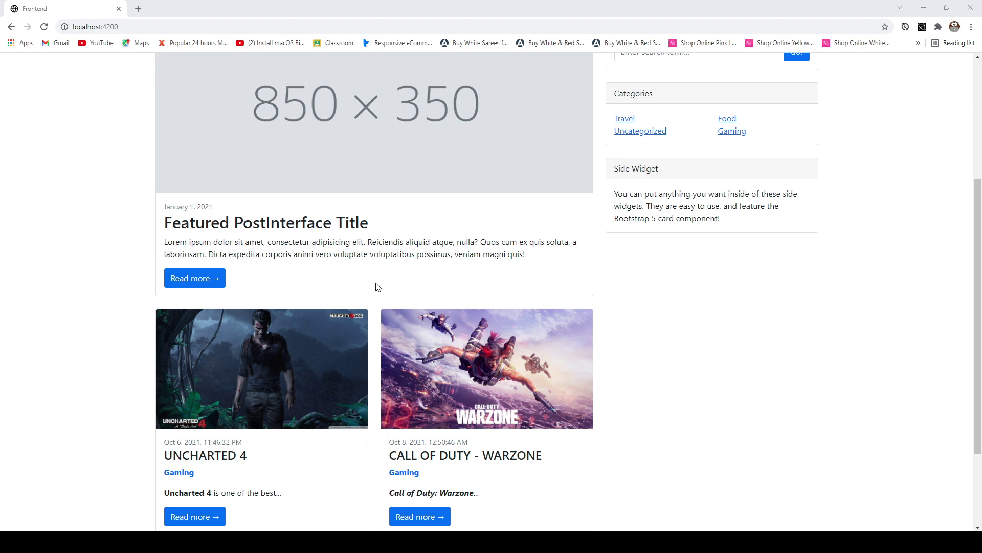
pyautogui.scroll(-2, 378, 286)
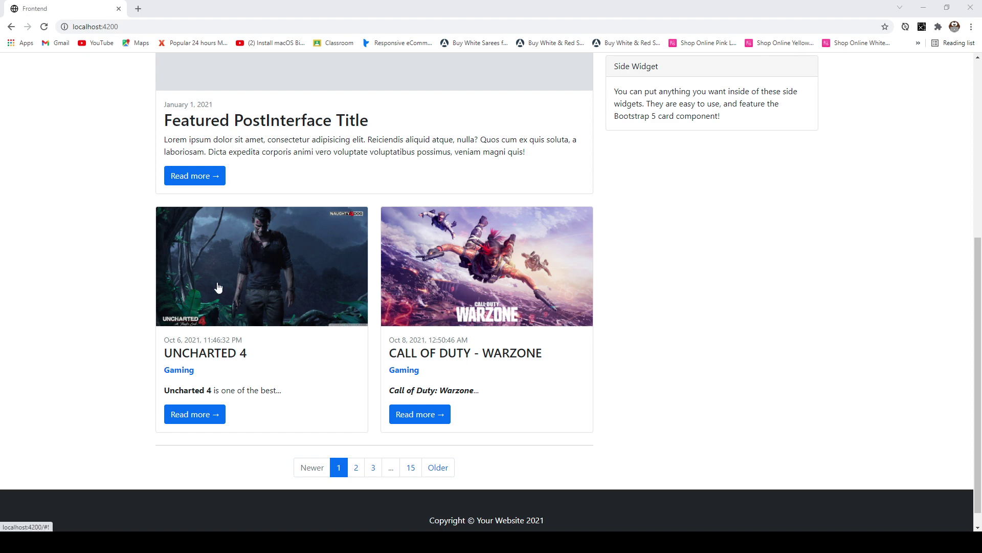
pyautogui.click(204, 418)
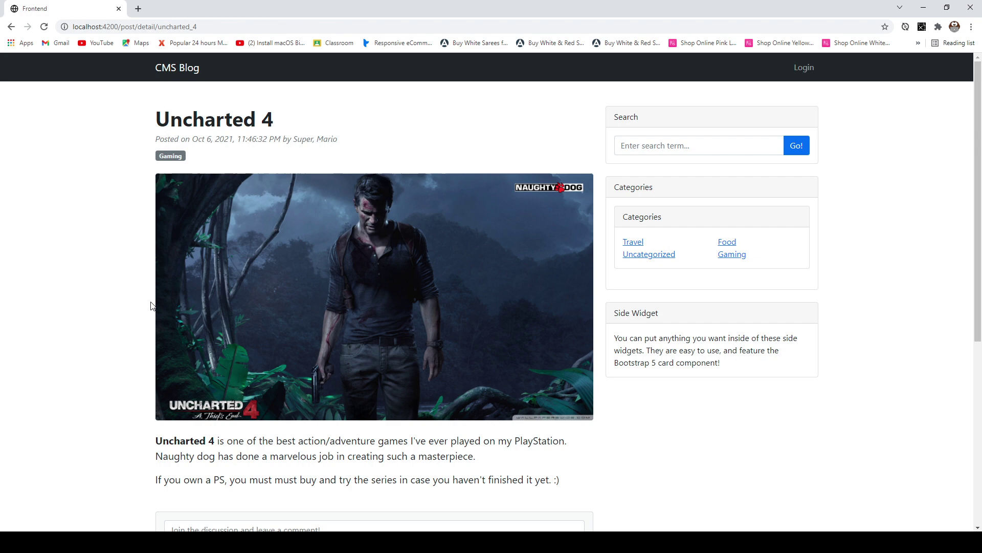
pyautogui.scroll(-1, 164, 201)
pyautogui.scroll(-5, 164, 201)
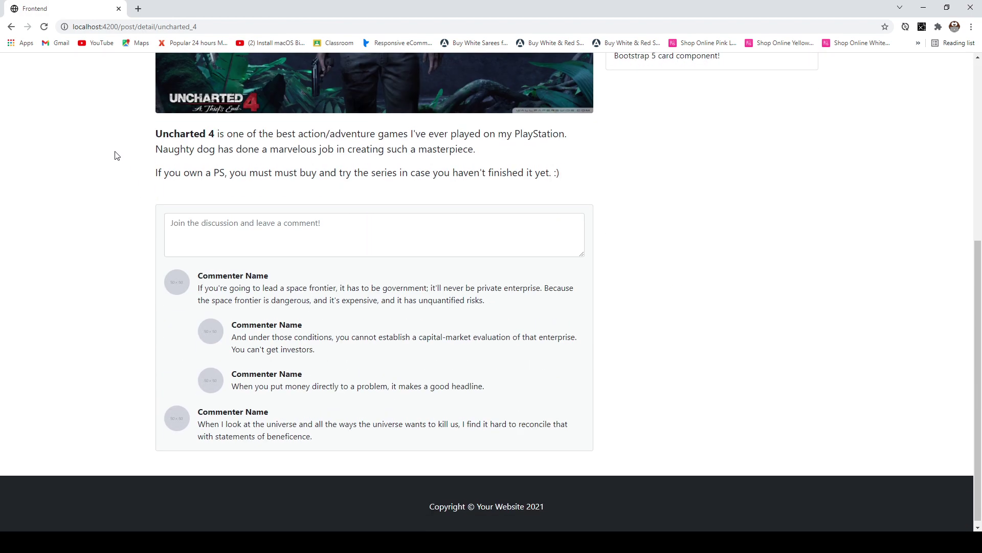
pyautogui.scroll(2, 327, 224)
pyautogui.scroll(1, 327, 224)
pyautogui.scroll(-3, 317, 182)
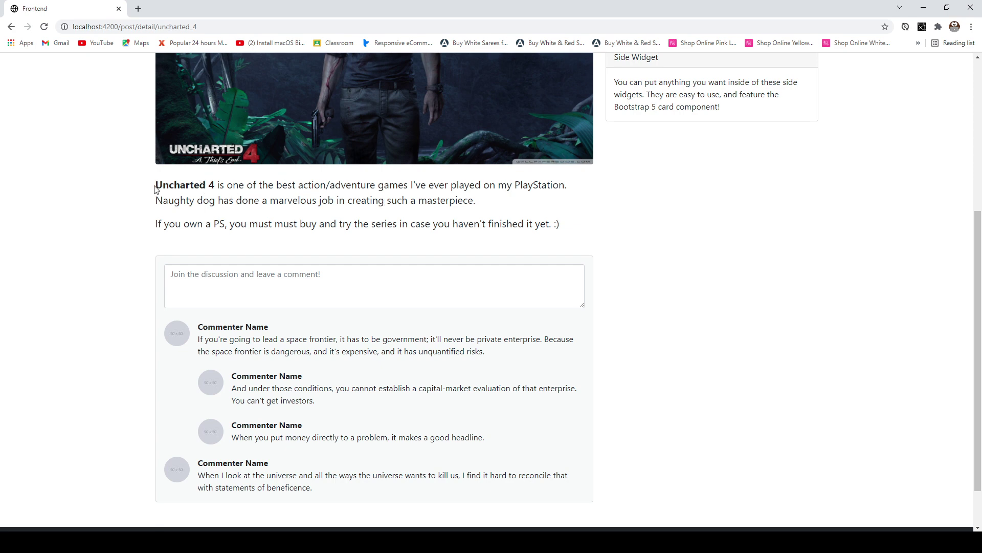
pyautogui.moveTo(156, 184); pyautogui.dragTo(214, 185)
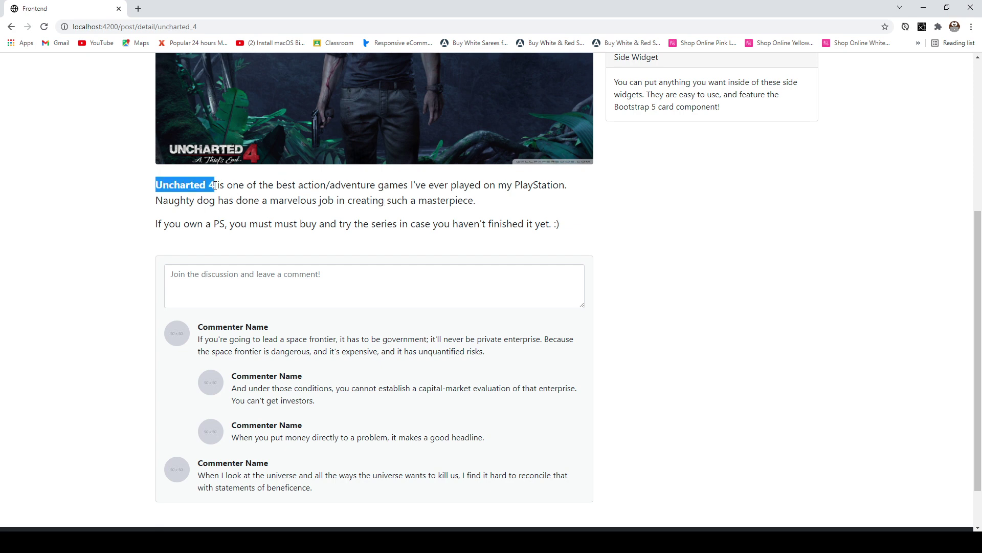
pyautogui.moveTo(295, 185); pyautogui.dragTo(292, 185)
pyautogui.moveTo(157, 184); pyautogui.dragTo(214, 185)
pyautogui.click(212, 186)
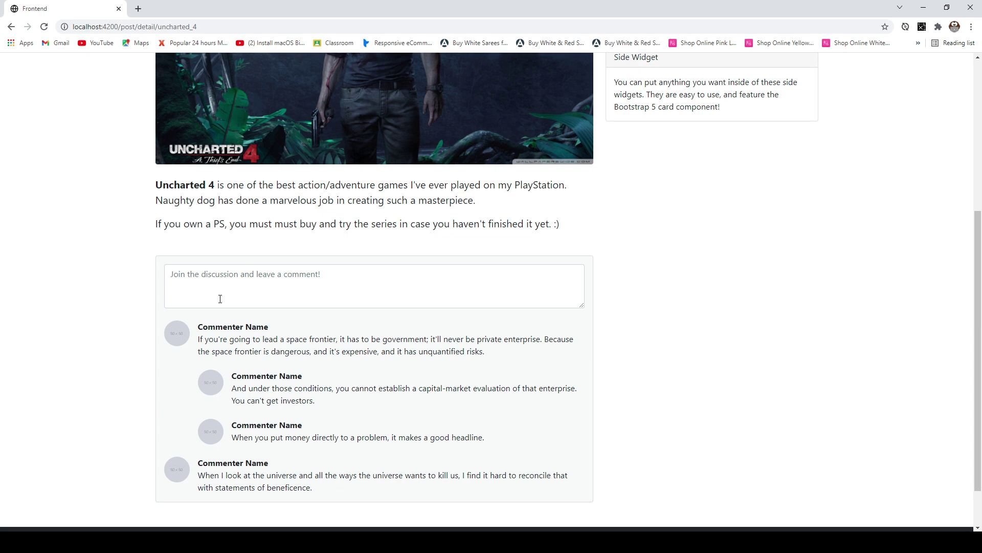
pyautogui.scroll(3, 340, 368)
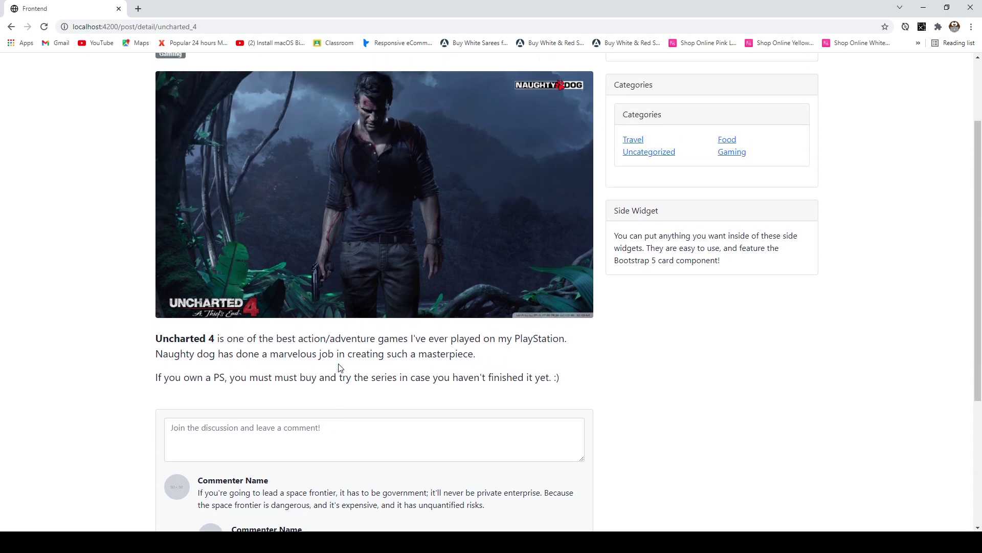
pyautogui.scroll(-2, 322, 366)
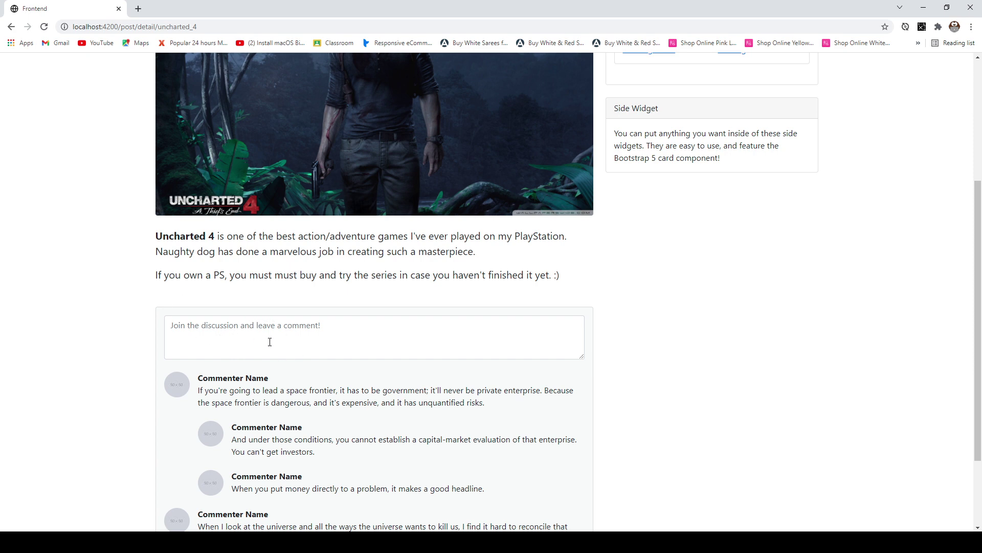
pyautogui.scroll(4, 297, 397)
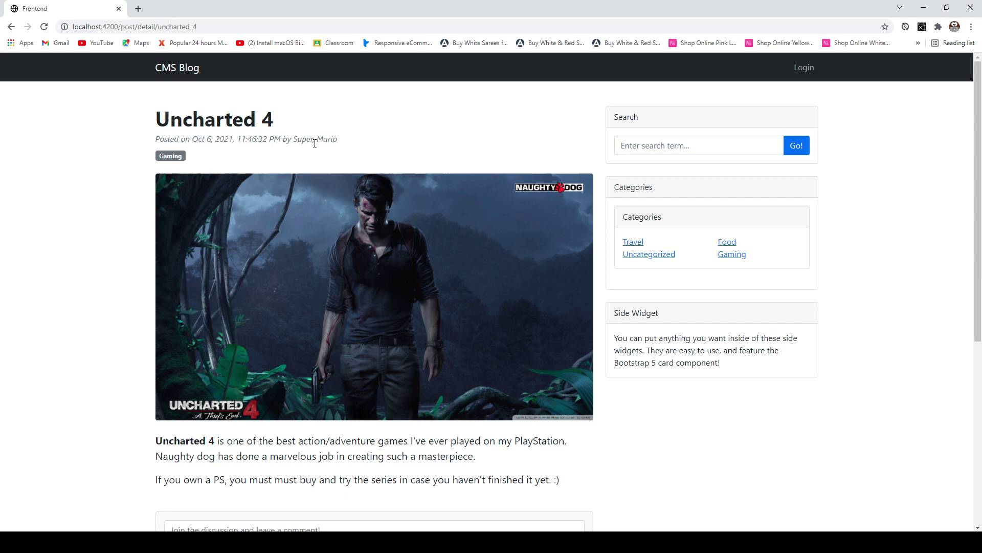
# - Open the admin login page at localhost:4300/login from the navbar Login link
pyautogui.click(806, 68)
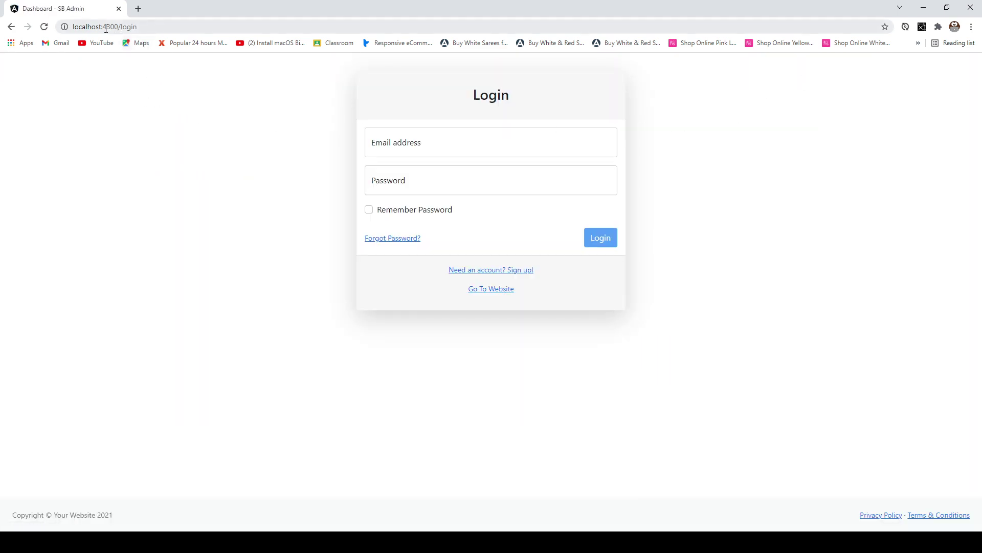
pyautogui.moveTo(106, 28); pyautogui.dragTo(154, 25)
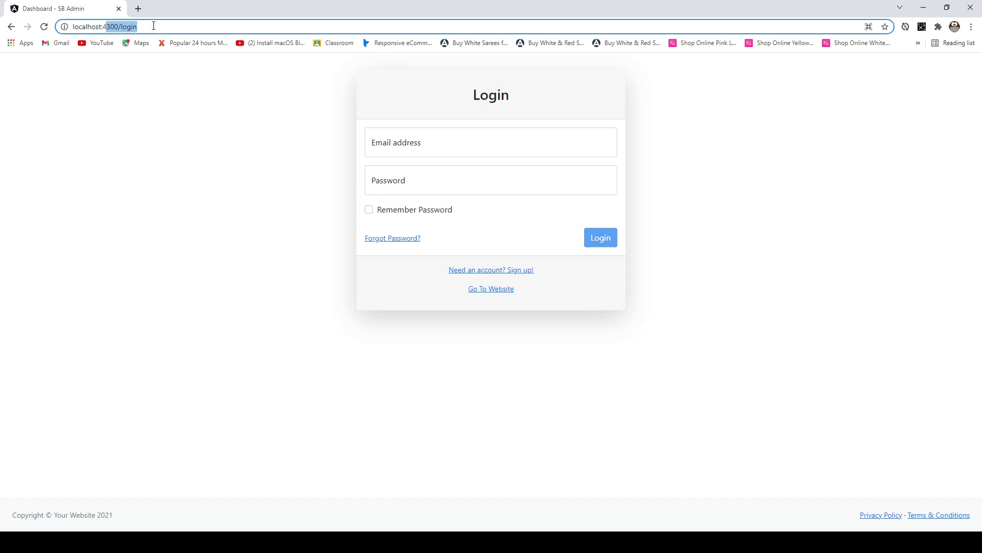
pyautogui.click(145, 24)
pyautogui.click(347, 142)
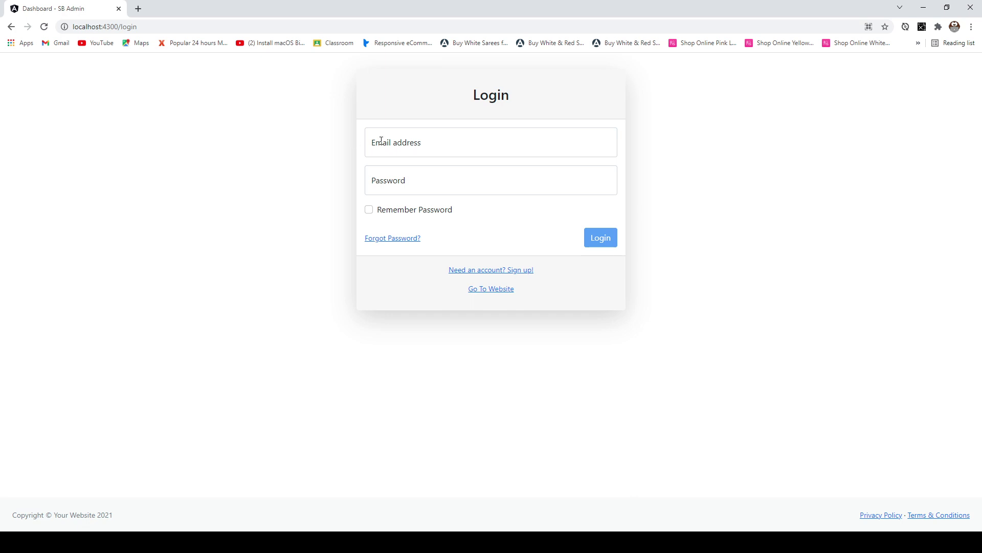
# - Submit the saved e-mail with a password, then close the not-authorised Failure Attempt notice
pyautogui.click(412, 147)
pyautogui.click(403, 189)
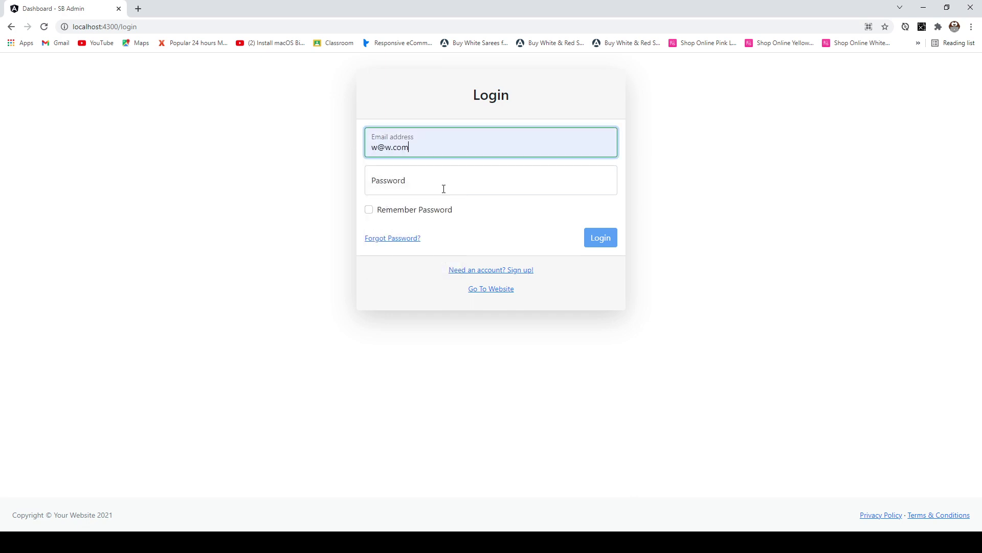
pyautogui.click(444, 188)
pyautogui.write('123456')
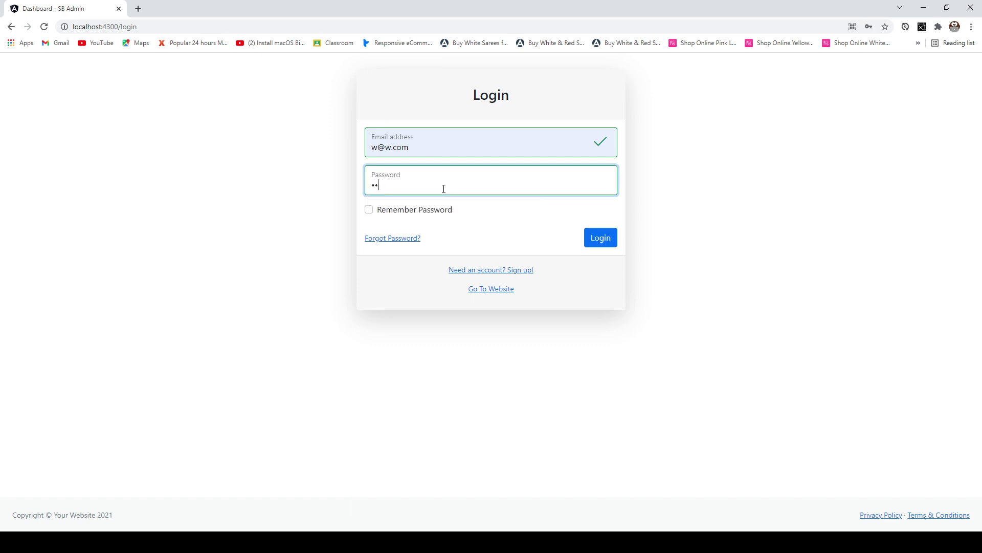
pyautogui.click(598, 238)
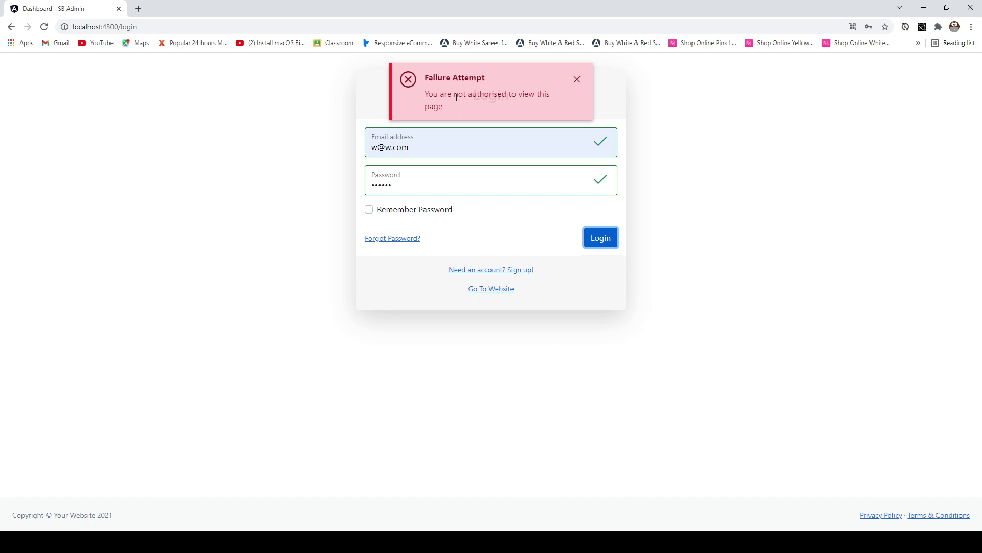
pyautogui.click(264, 168)
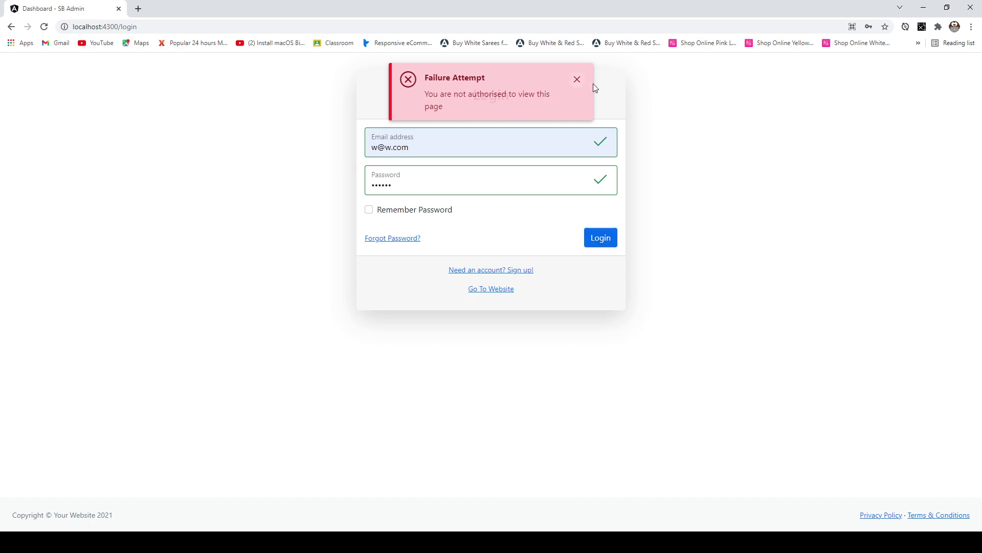
pyautogui.click(578, 80)
pyautogui.click(418, 148)
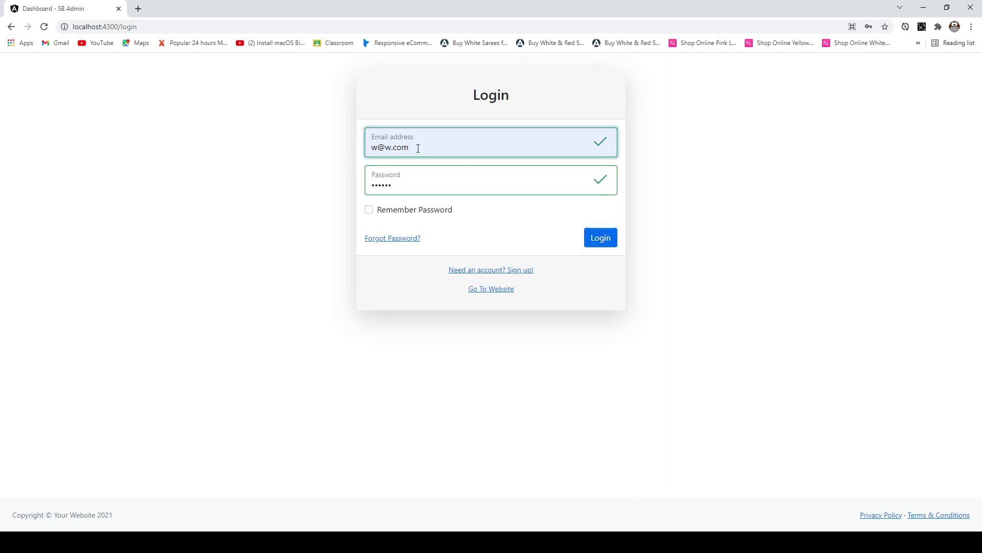
# - Re-enter the admin e-mail through browser autocomplete and log in successfully
pyautogui.press('BackSpace')
pyautogui.press('BackSpace')
pyautogui.press('BackSpace')
pyautogui.press('BackSpace')
pyautogui.press('BackSpace')
pyautogui.press('BackSpace')
pyautogui.press('BackSpace')
pyautogui.write('s')
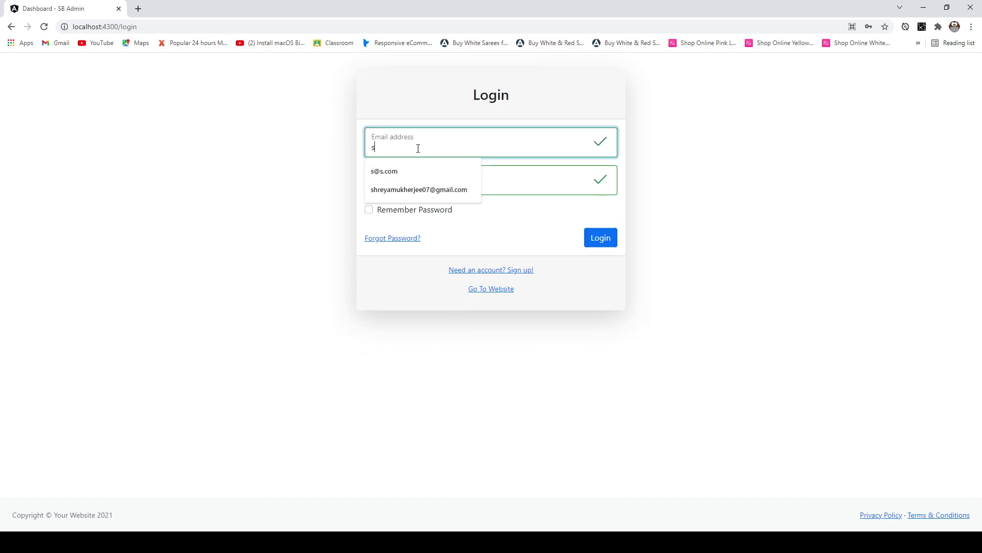
pyautogui.press('BackSpace')
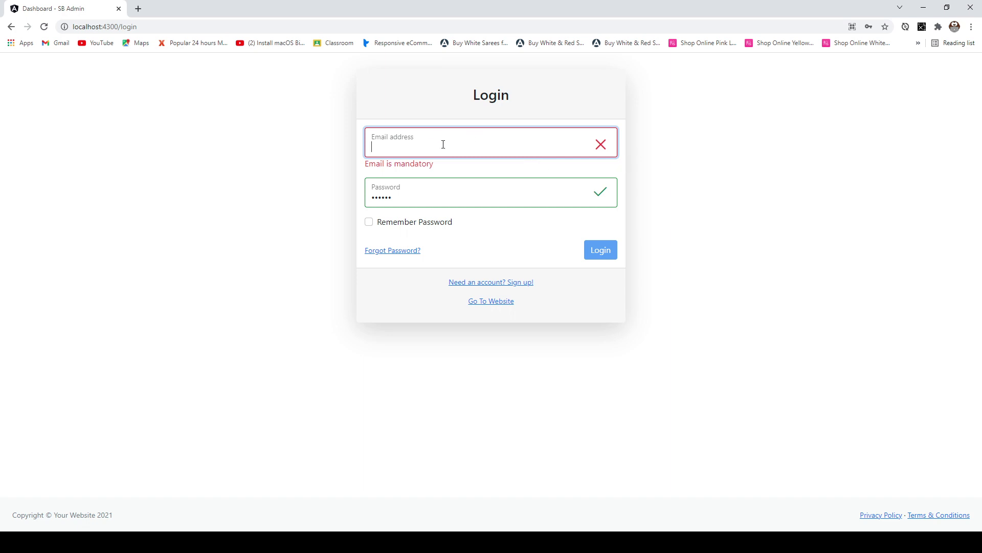
pyautogui.write('s@s')
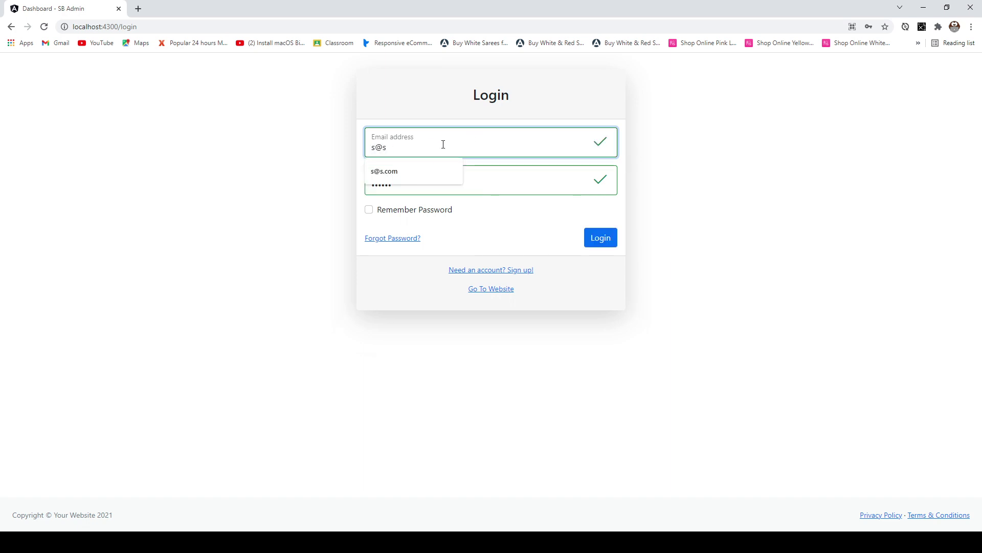
pyautogui.press('Down')
pyautogui.press('Return')
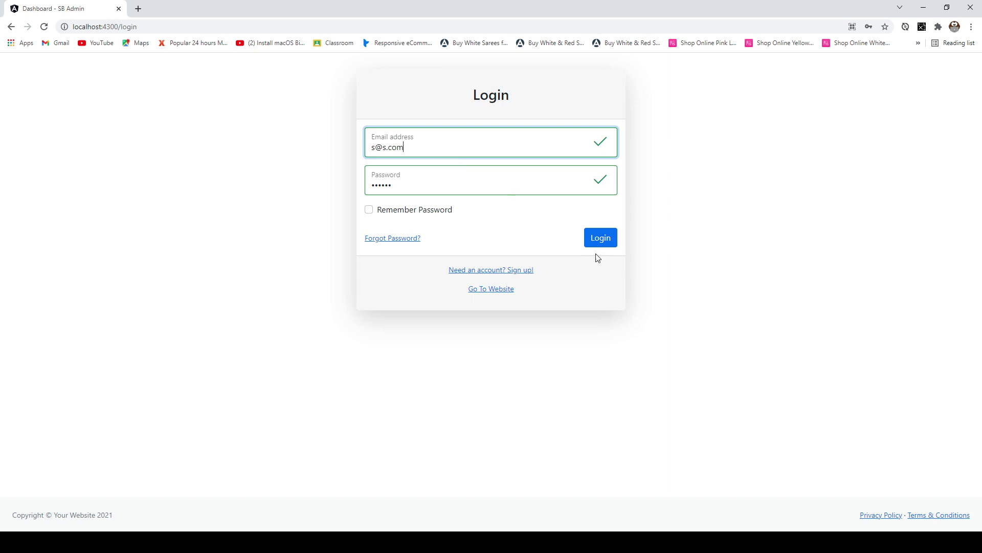
pyautogui.click(594, 240)
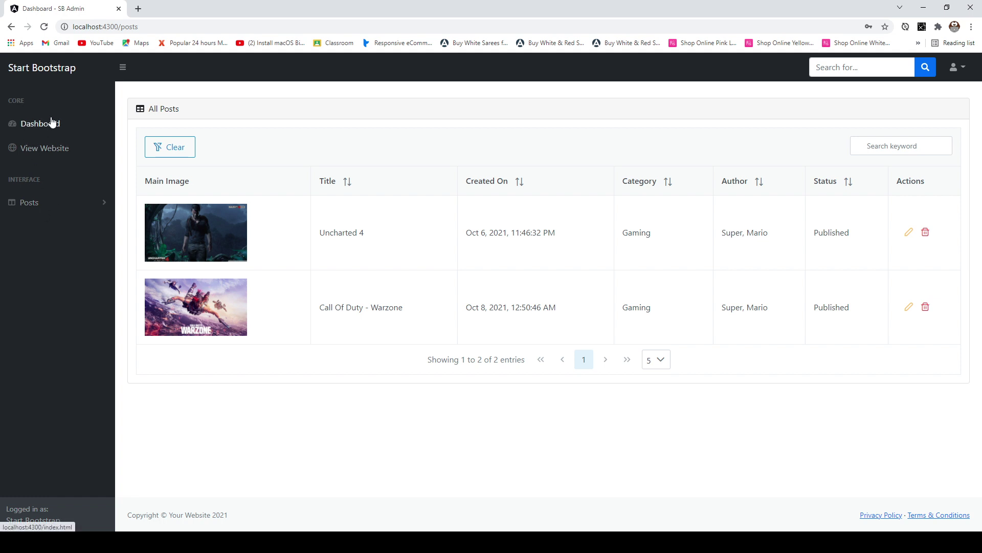
# - Load the Dashboard's All Posts table listing Uncharted 4 and Call Of Duty - Warzone
pyautogui.click(32, 127)
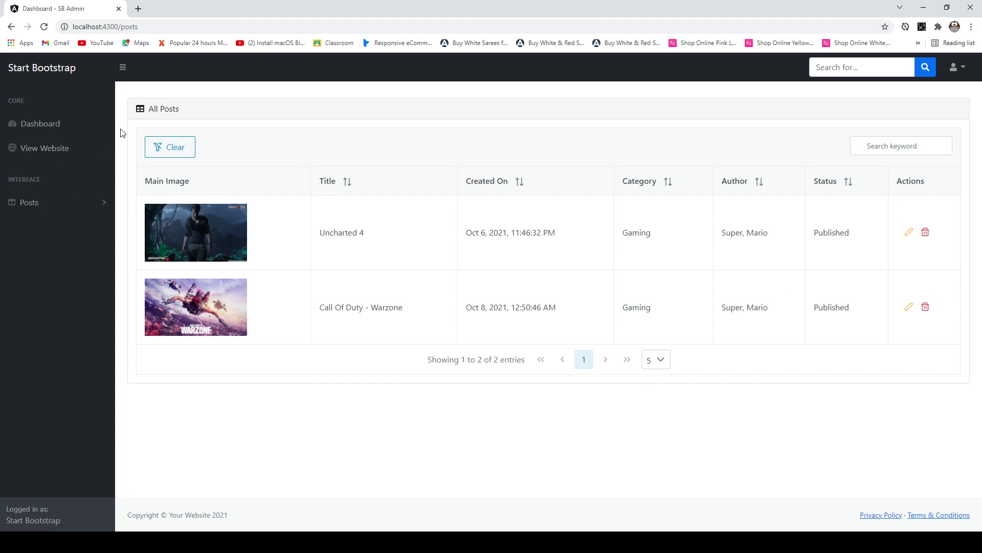
# - Visit the public blog website via View Website, then return to the admin area
pyautogui.click(54, 150)
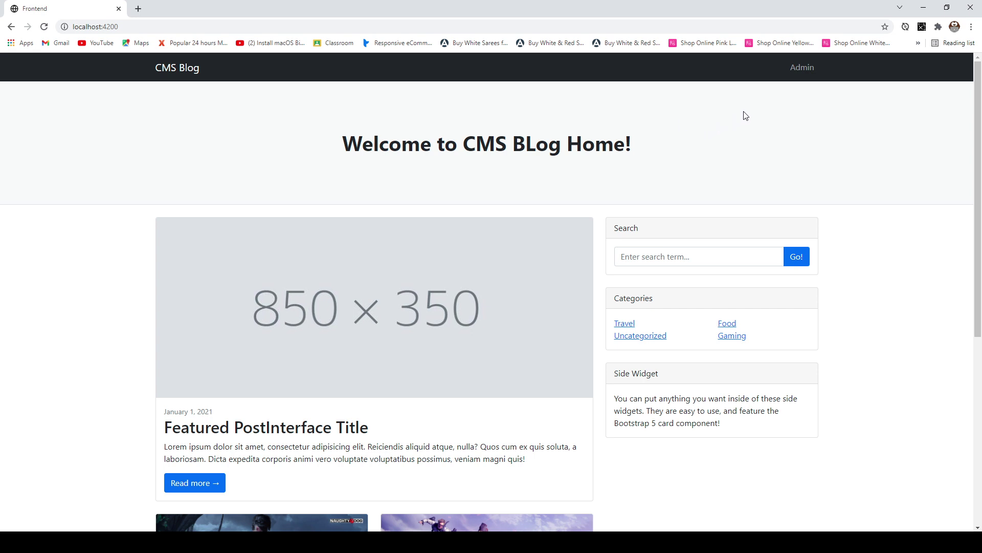
pyautogui.click(803, 69)
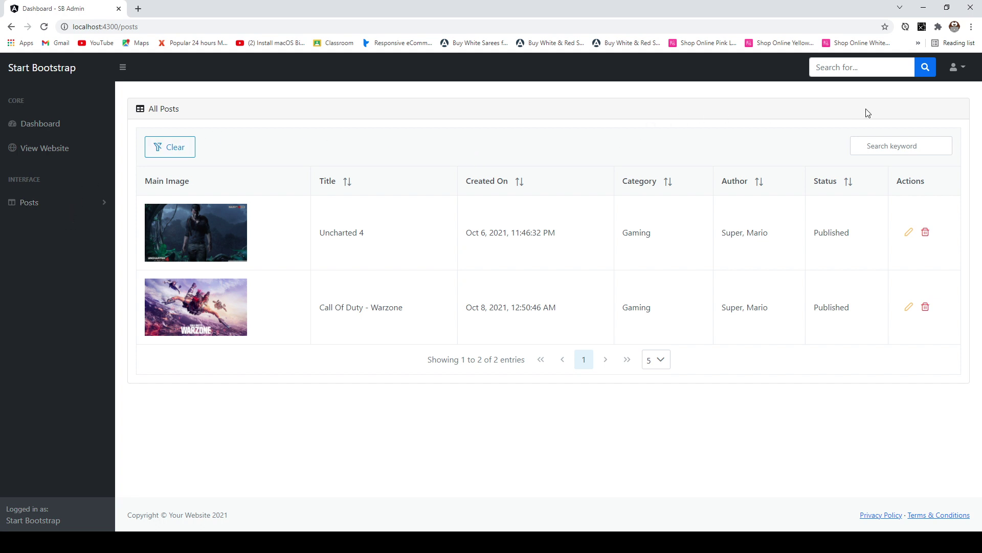
# - Expand the Posts submenu in the admin sidebar
pyautogui.click(95, 205)
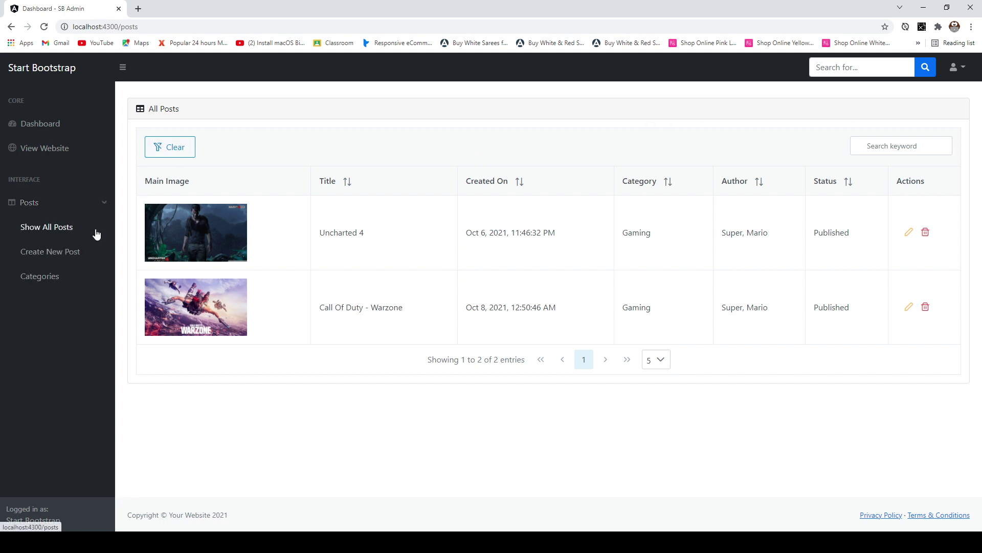
# - Preview the Create New Post form with Food as category, then go to Categories
pyautogui.click(46, 258)
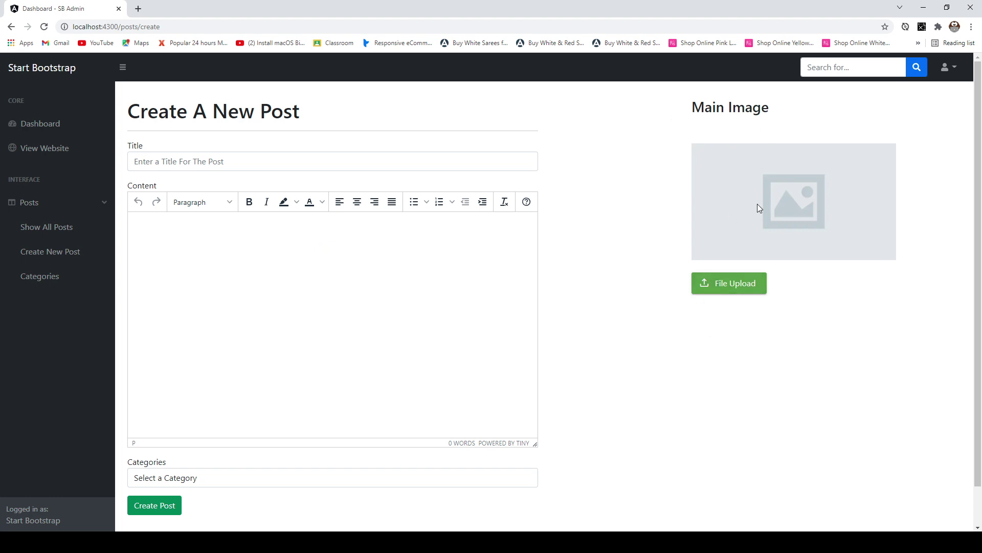
pyautogui.click(310, 484)
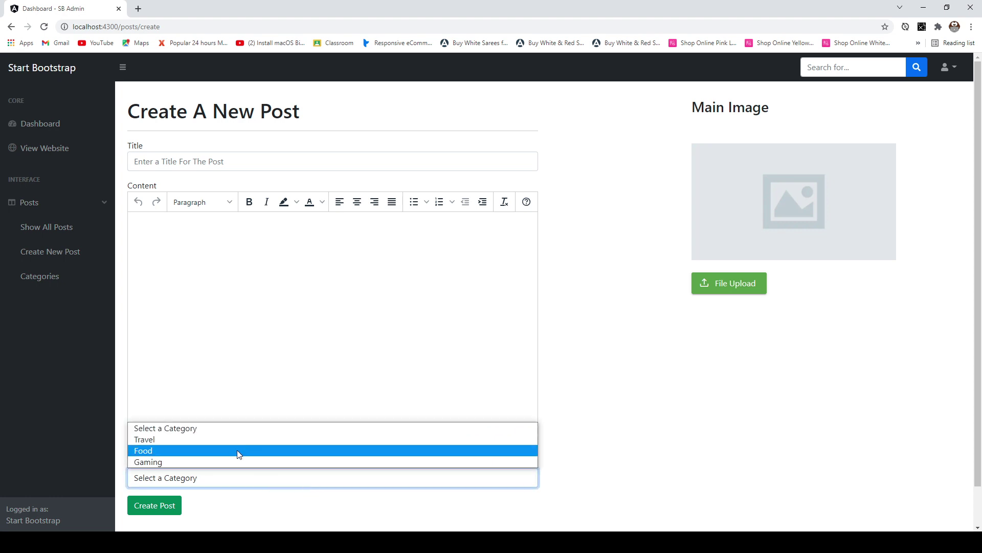
pyautogui.click(227, 451)
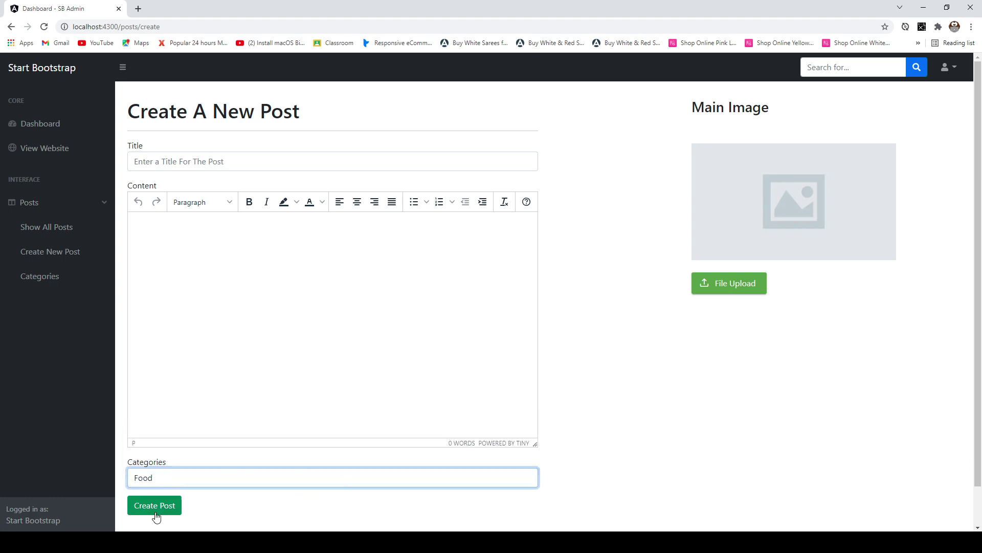
pyautogui.click(57, 283)
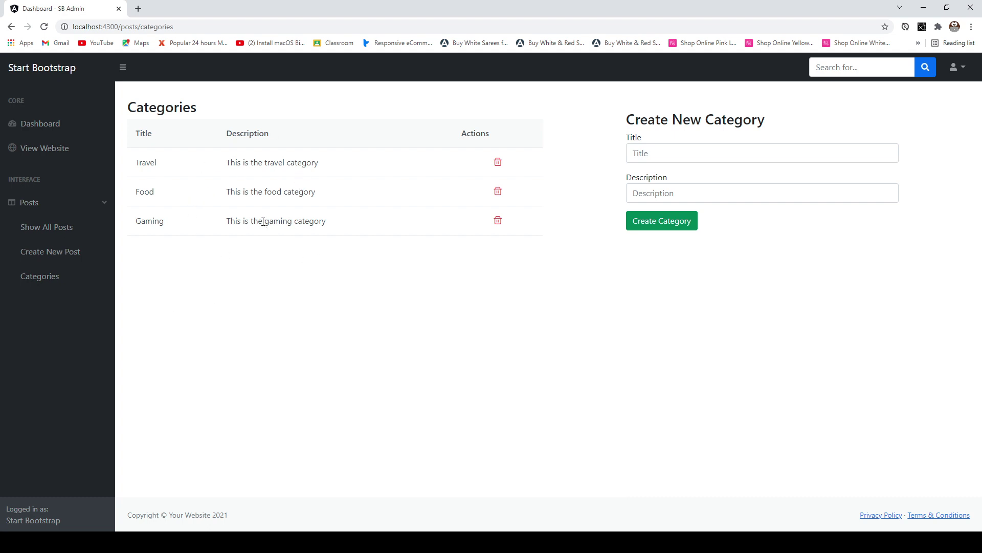
pyautogui.doubleClick(175, 170)
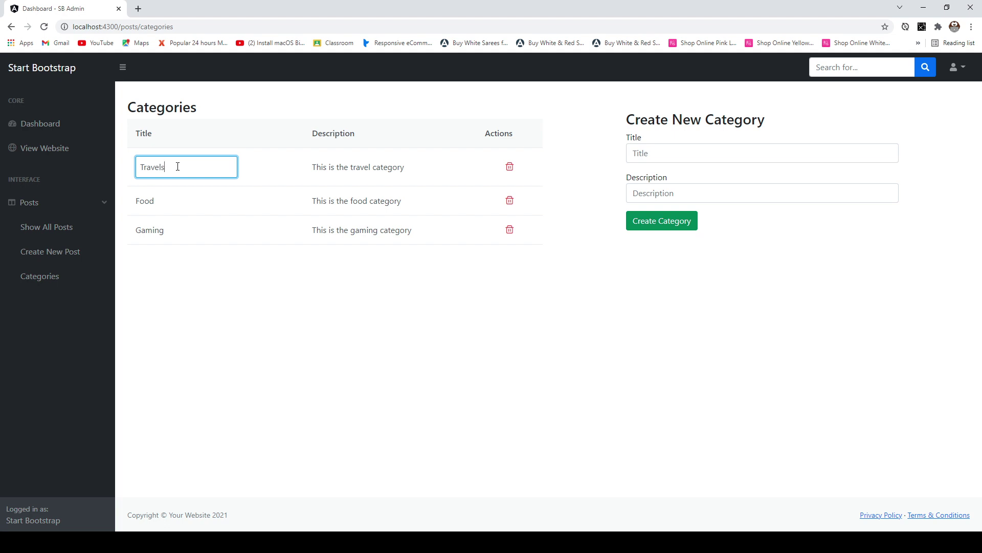
pyautogui.press('Return')
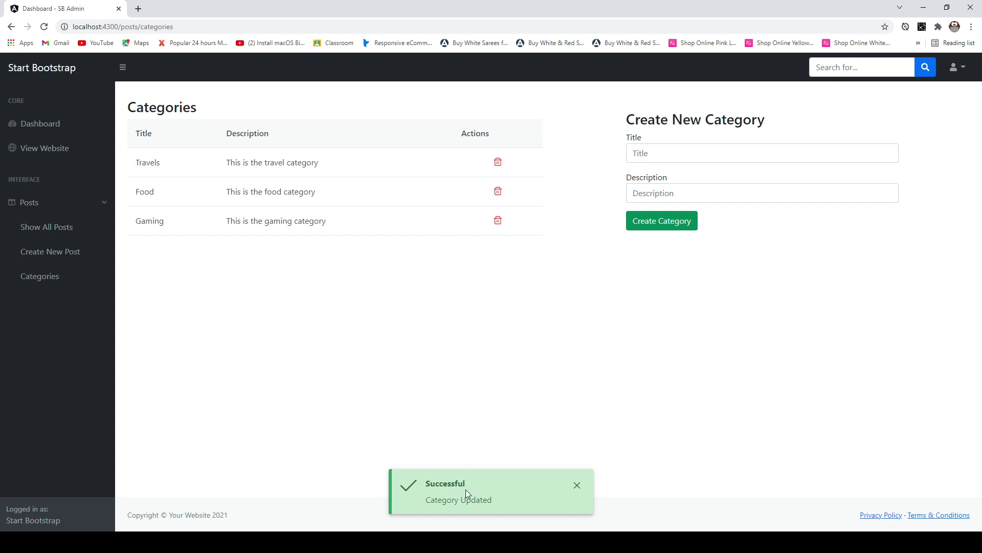
pyautogui.click(577, 485)
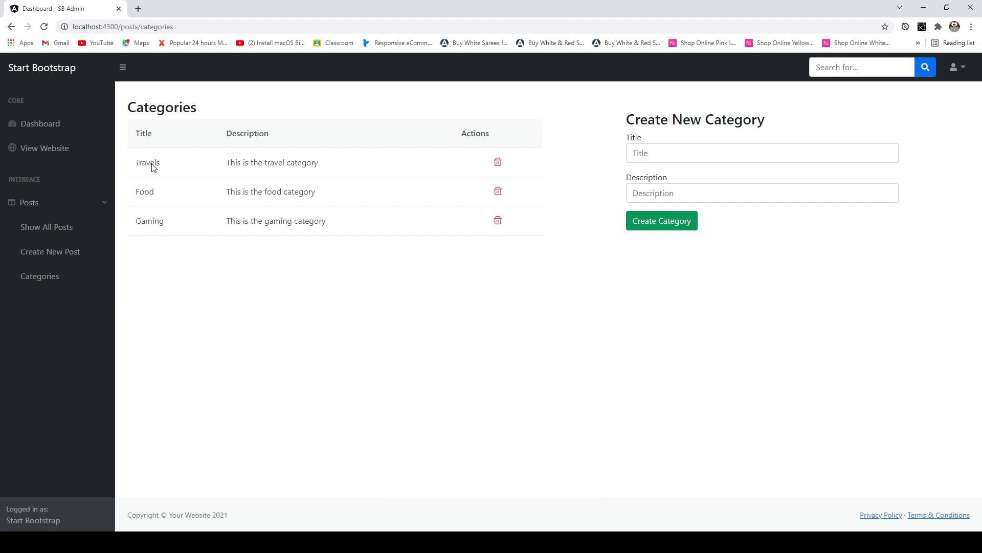
pyautogui.doubleClick(181, 166)
pyautogui.press('BackSpace')
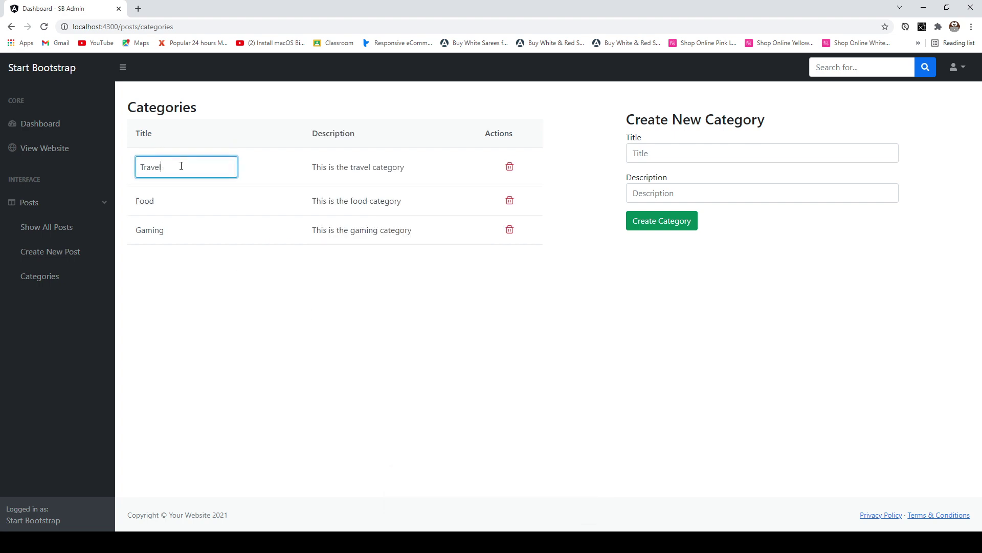
pyautogui.press('Return')
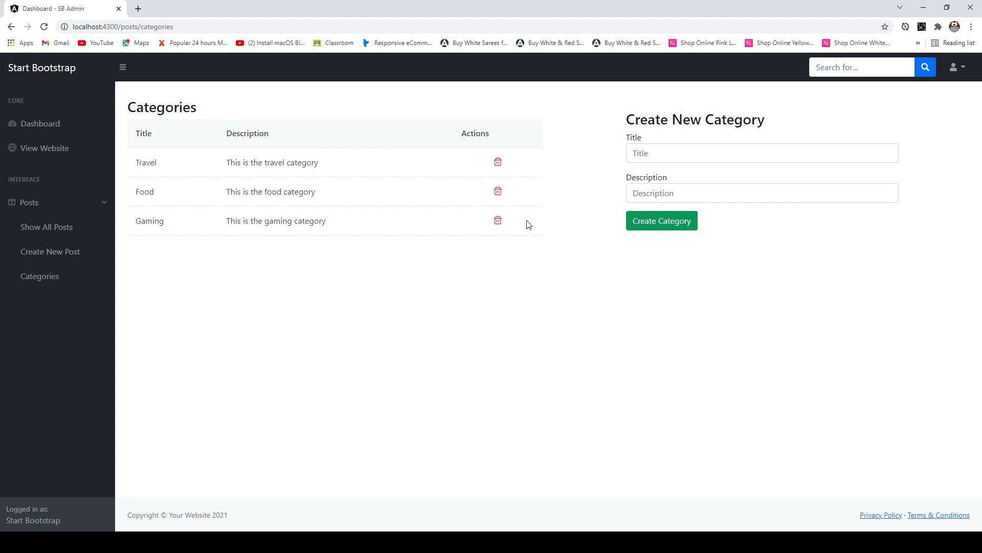
pyautogui.click(667, 147)
pyautogui.write('trest')
pyautogui.click(697, 193)
pyautogui.write('test')
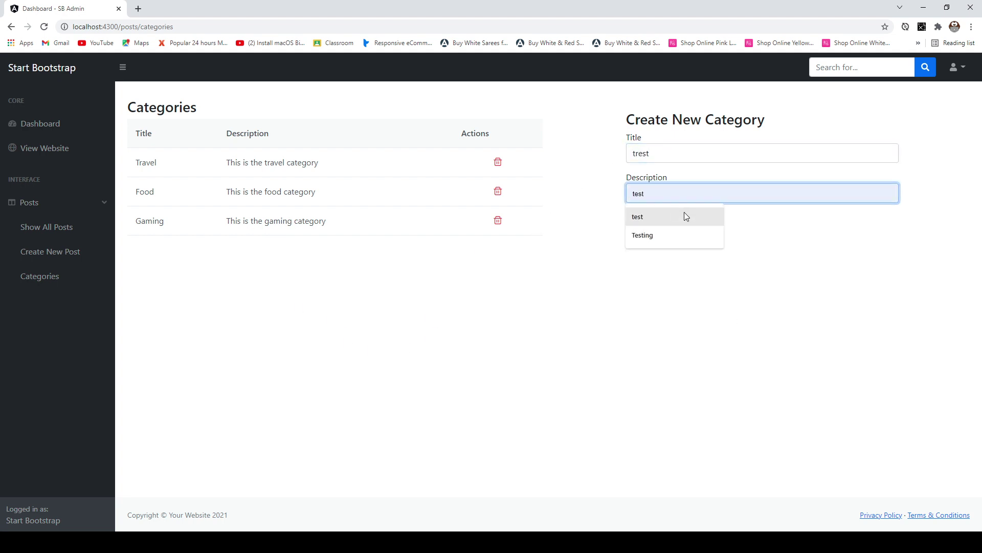
pyautogui.click(682, 262)
pyautogui.click(660, 222)
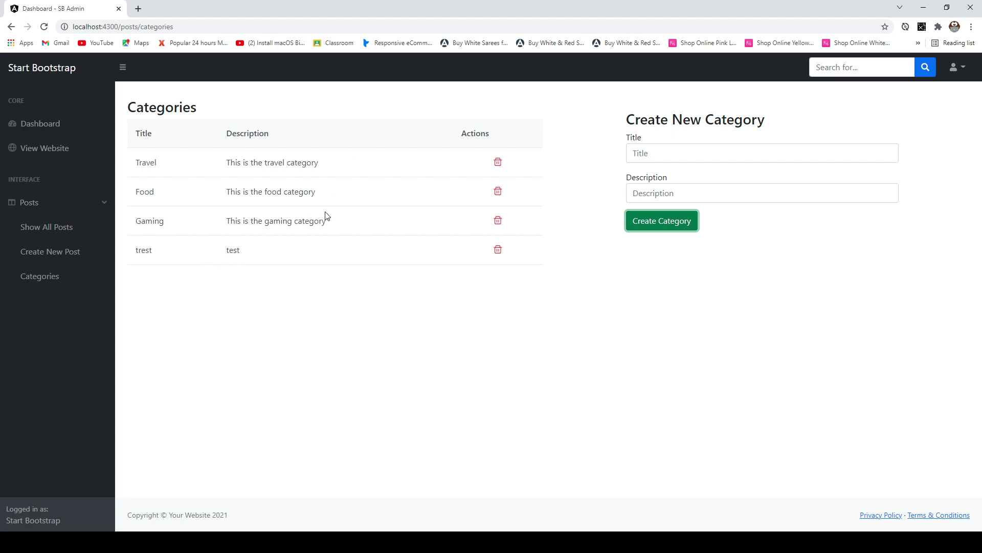
pyautogui.click(498, 251)
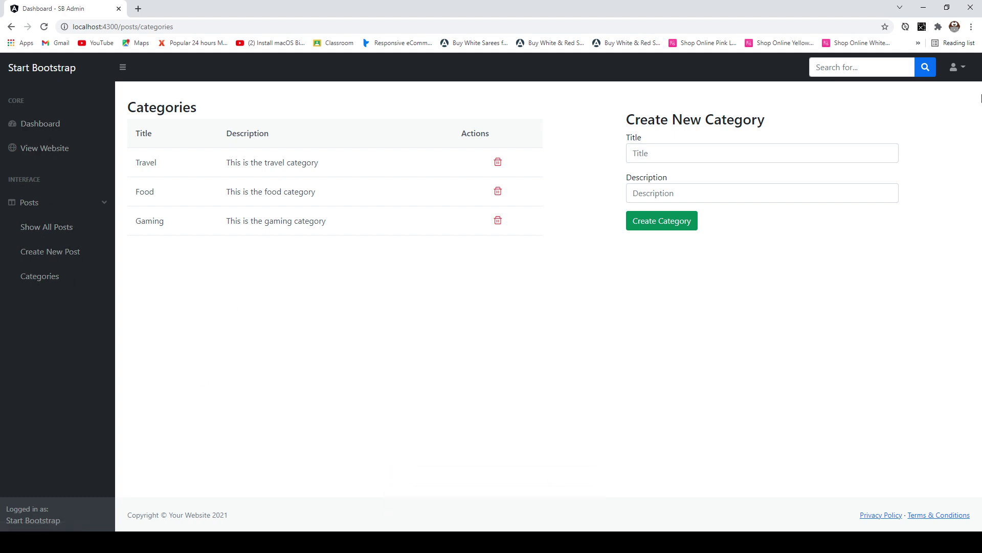
# - Log out of the admin from the top-right user dropdown
pyautogui.click(957, 67)
pyautogui.click(906, 132)
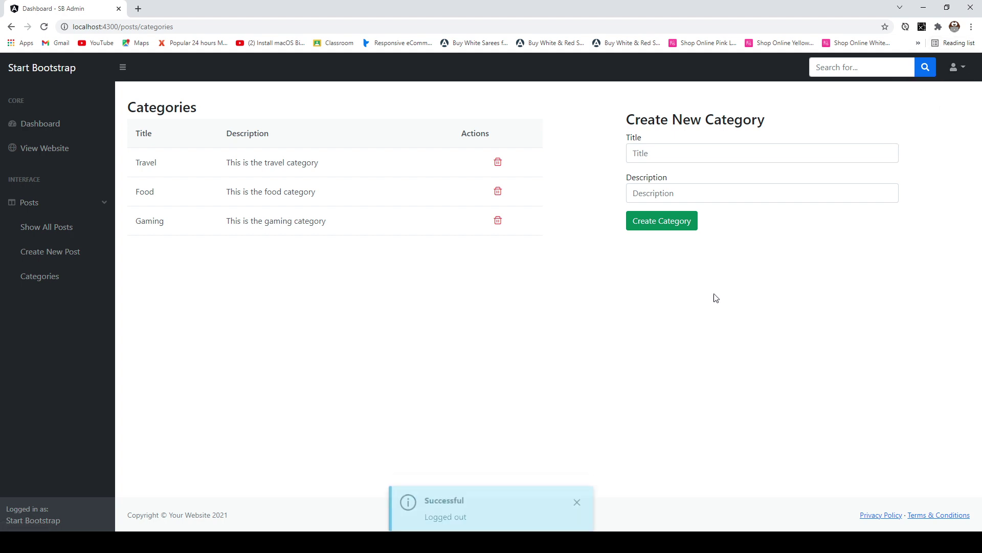